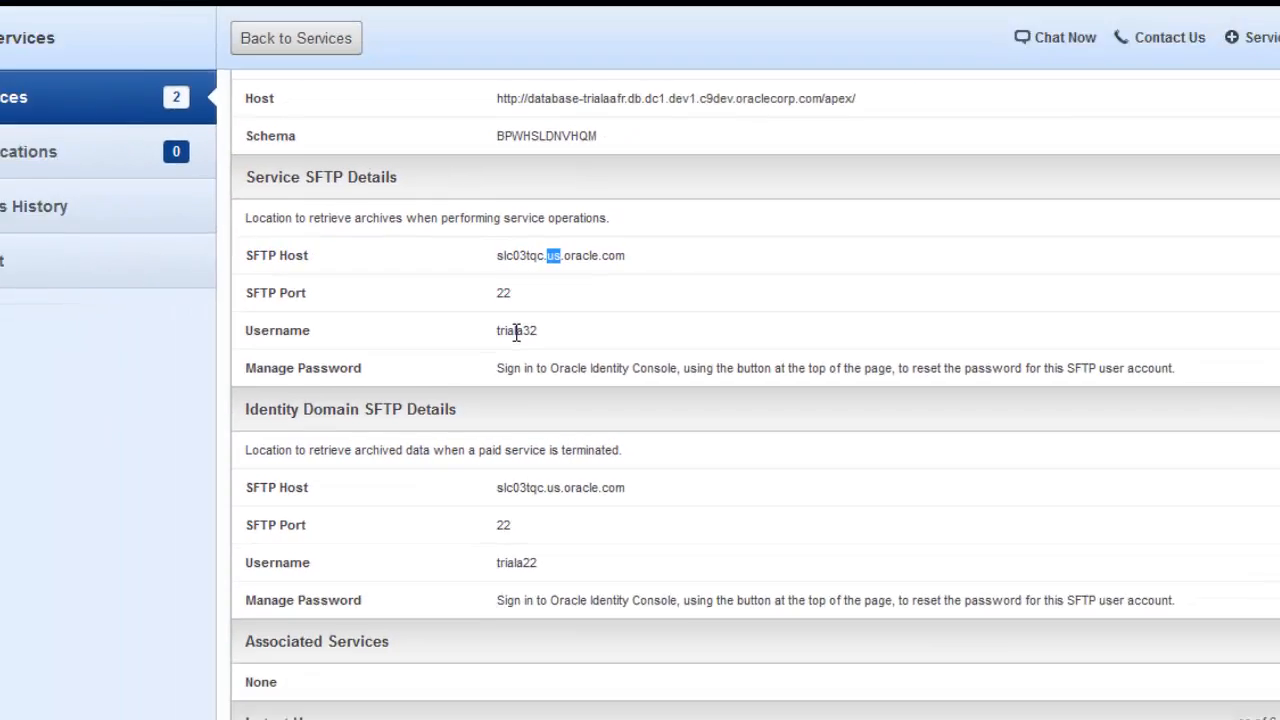
Create a data export for the database-trialaafr service that includes both the data structures and the data.
{"action": "double_click", "coordinate": [571, 400]}
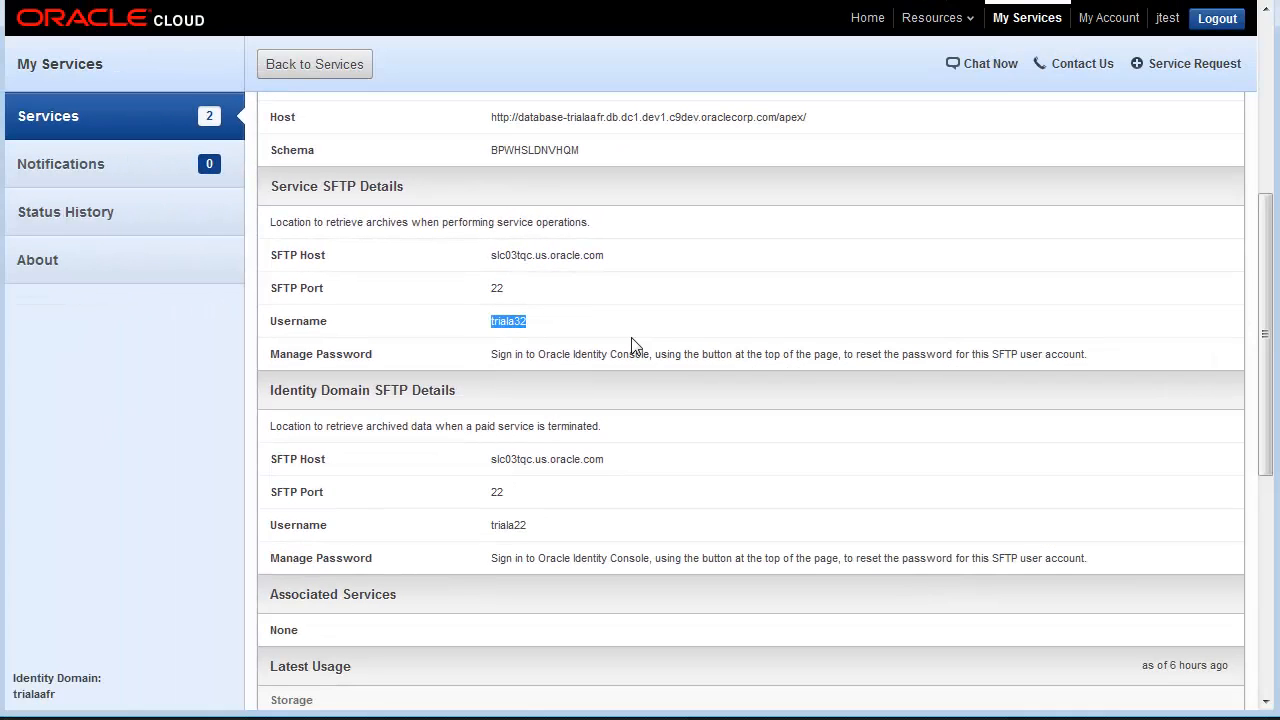
{"action": "scroll", "coordinate": [871, 337], "scroll_direction": "up", "scroll_amount": 4}
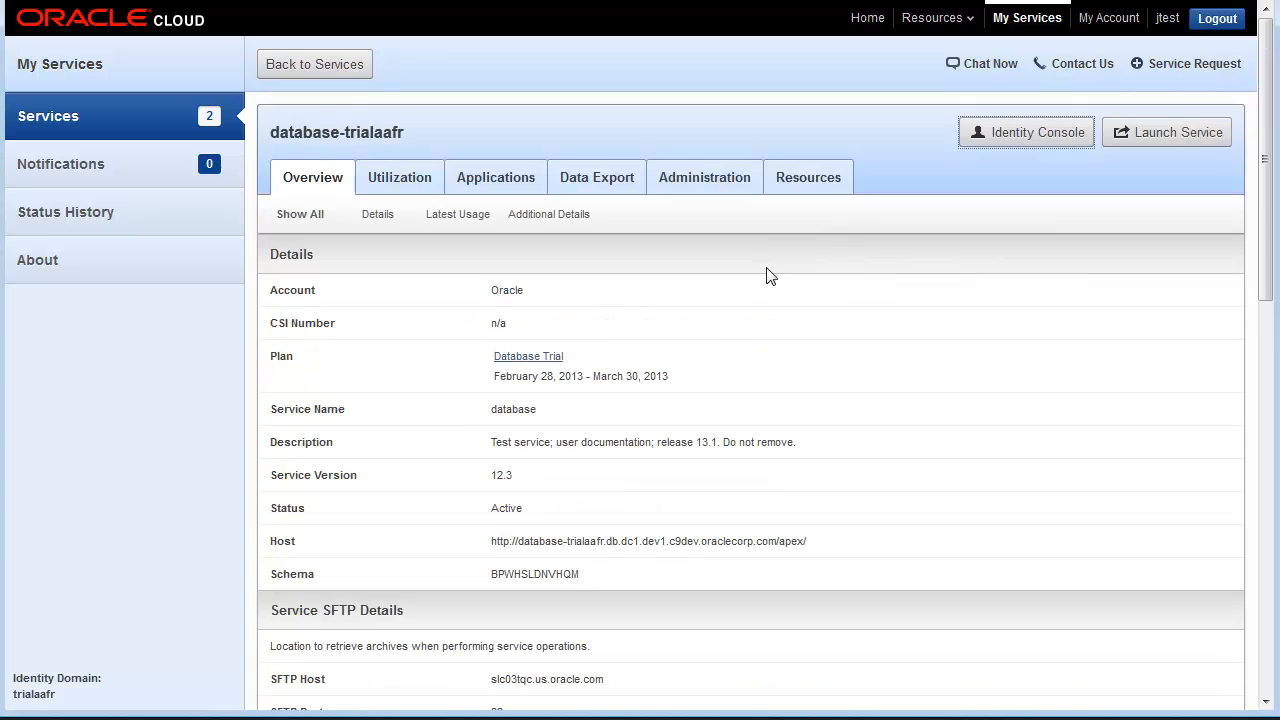
{"action": "left_click", "coordinate": [598, 180]}
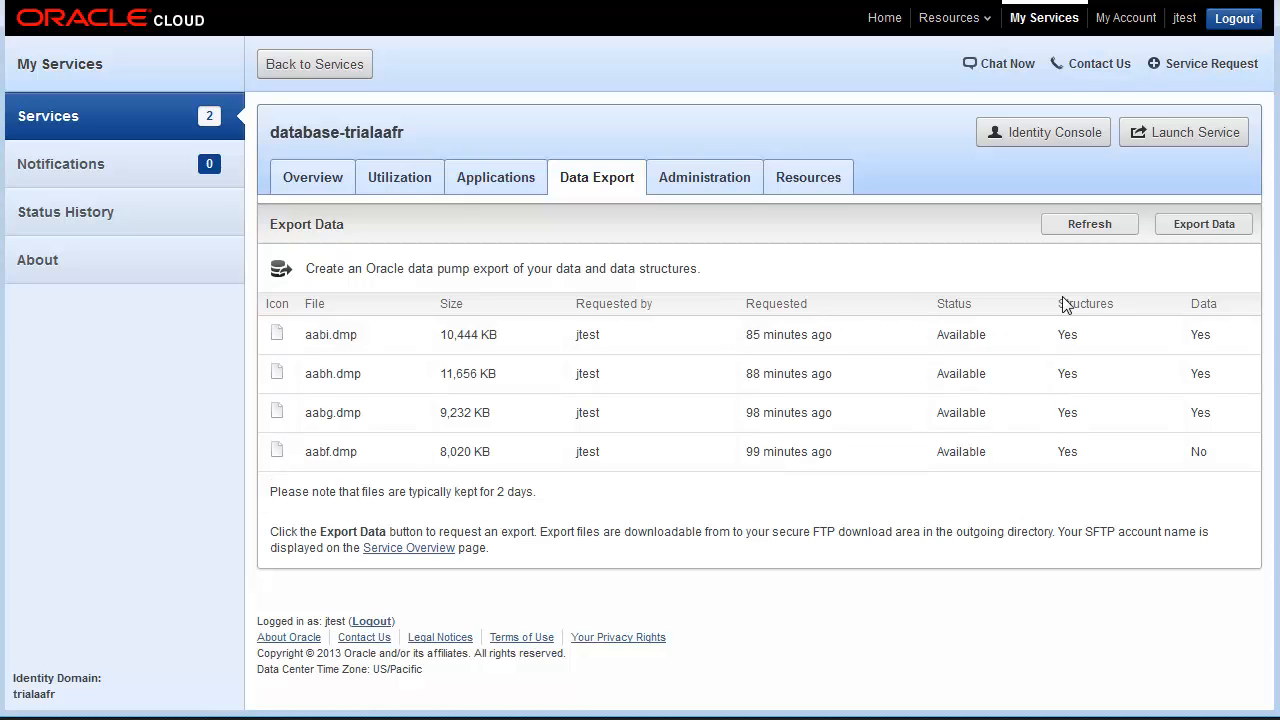
{"action": "left_click", "coordinate": [1214, 233]}
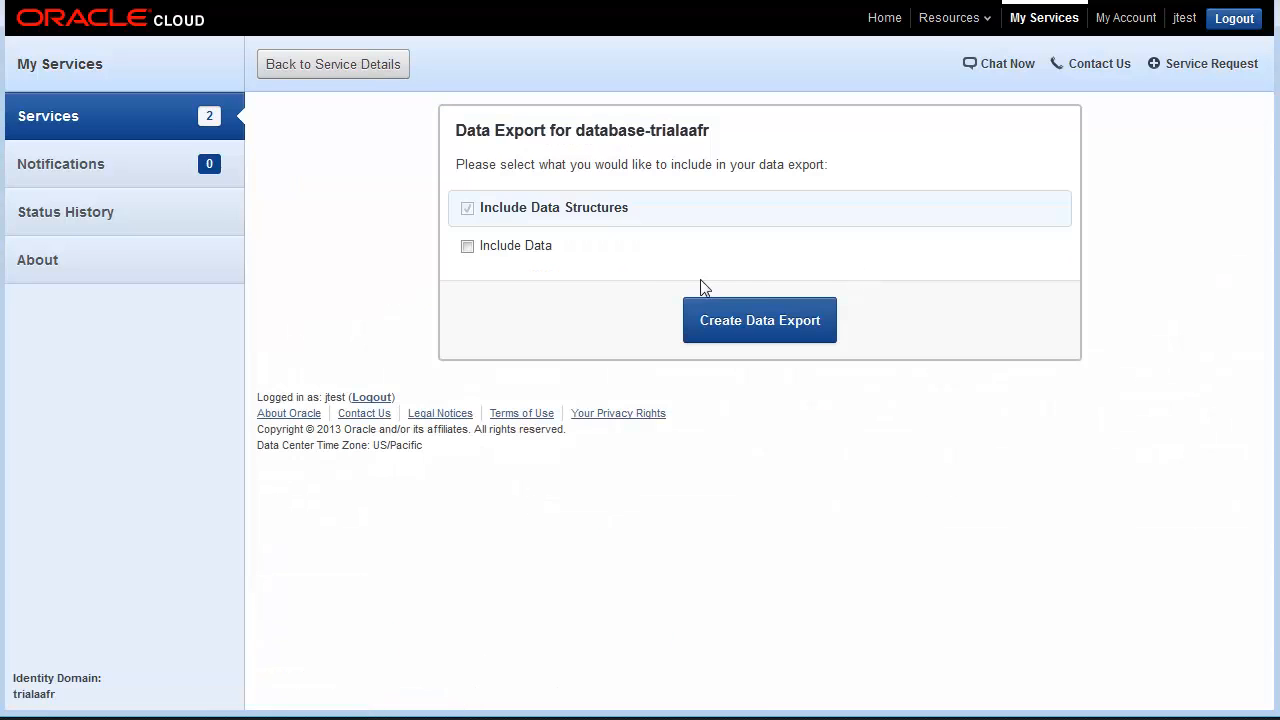
{"action": "left_click", "coordinate": [467, 247]}
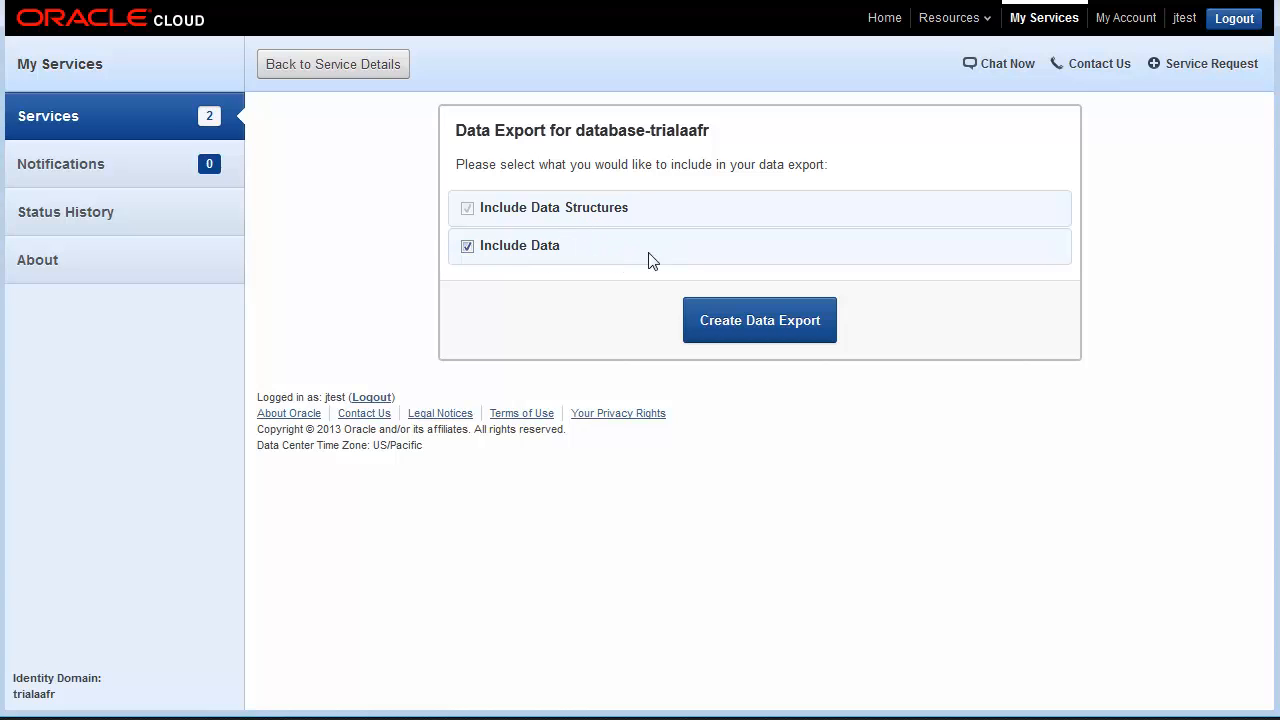
{"action": "left_click", "coordinate": [781, 330]}
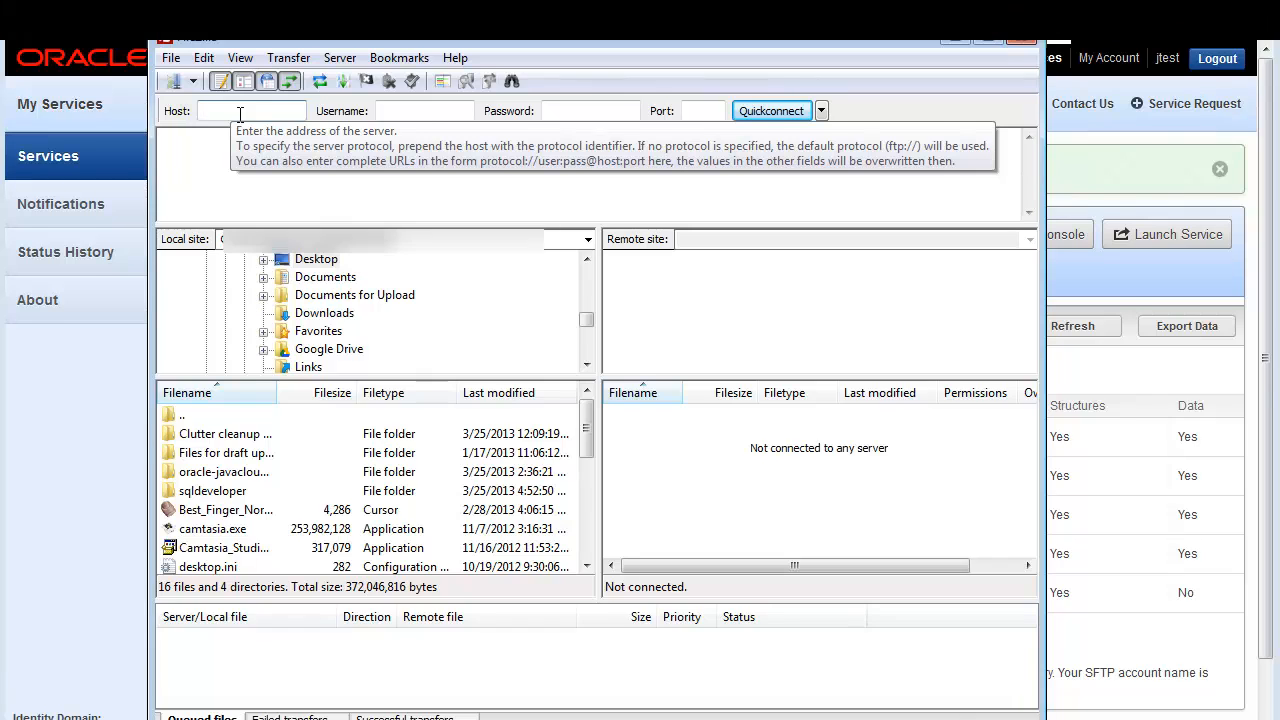
Copy the SFTP host slc03tqc.us.oracle.com from the service overview's Service SFTP Details into FileZilla as the connection host.
{"action": "left_click", "coordinate": [266, 74]}
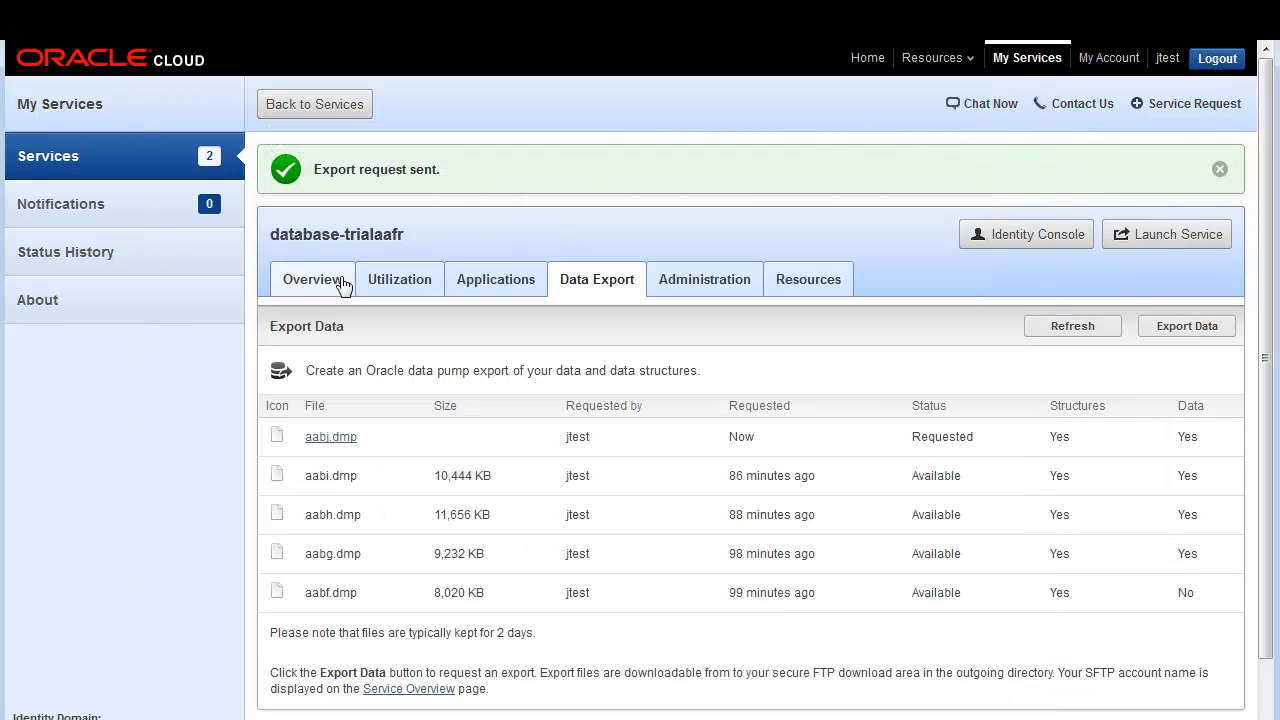
{"action": "left_click", "coordinate": [314, 282]}
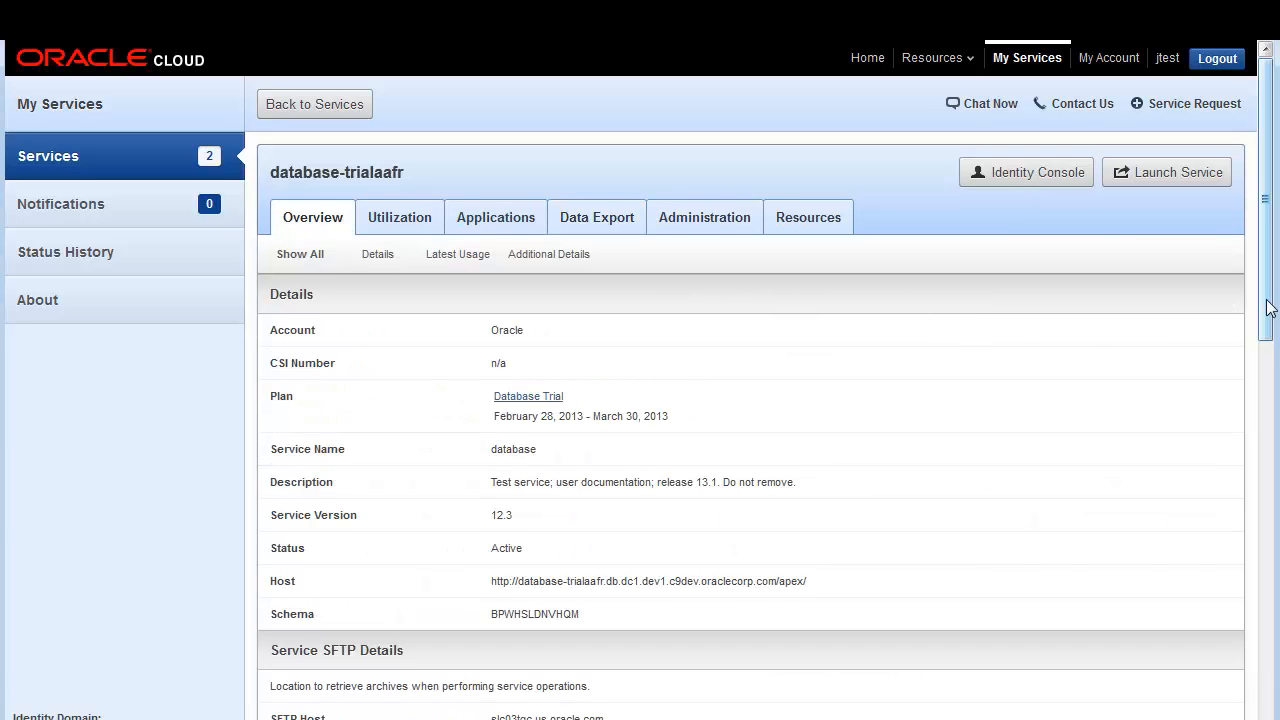
{"action": "left_click_drag", "start_coordinate": [1268, 306], "coordinate": [1273, 459]}
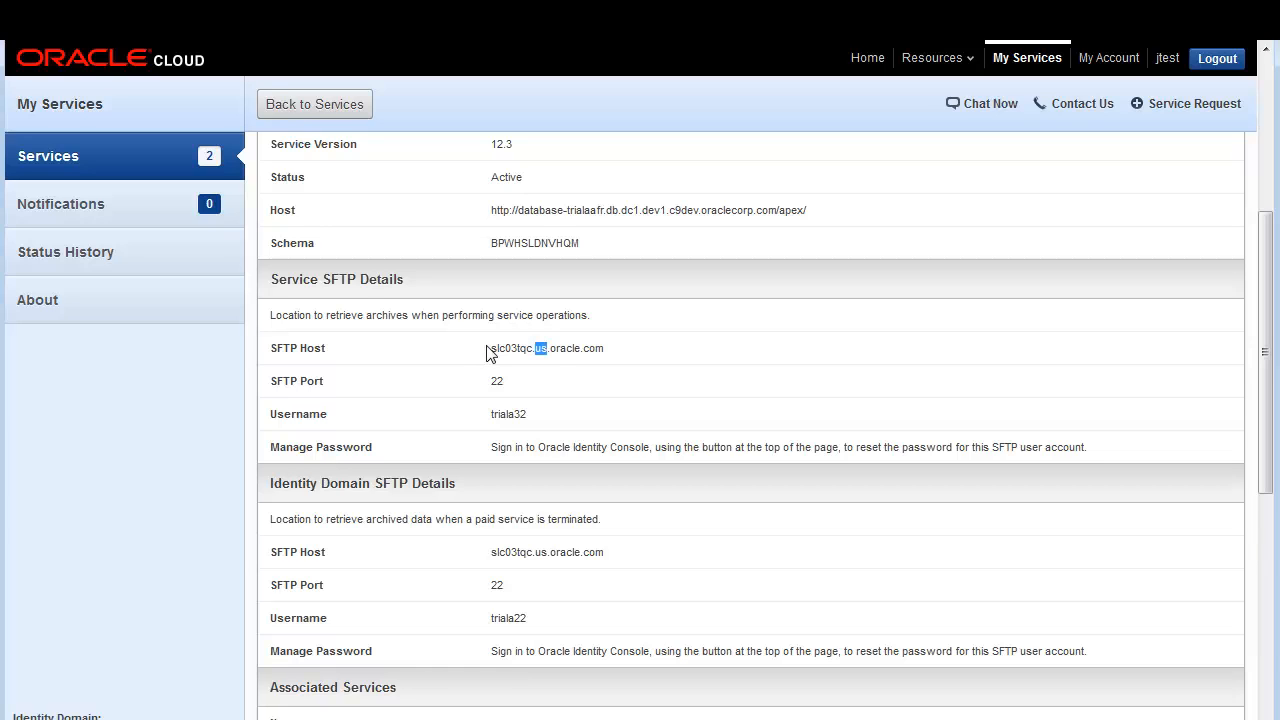
{"action": "left_click_drag", "start_coordinate": [490, 355], "coordinate": [617, 355]}
{"action": "key", "text": "ctrl+c"}
{"action": "key", "text": "alt+Tab"}
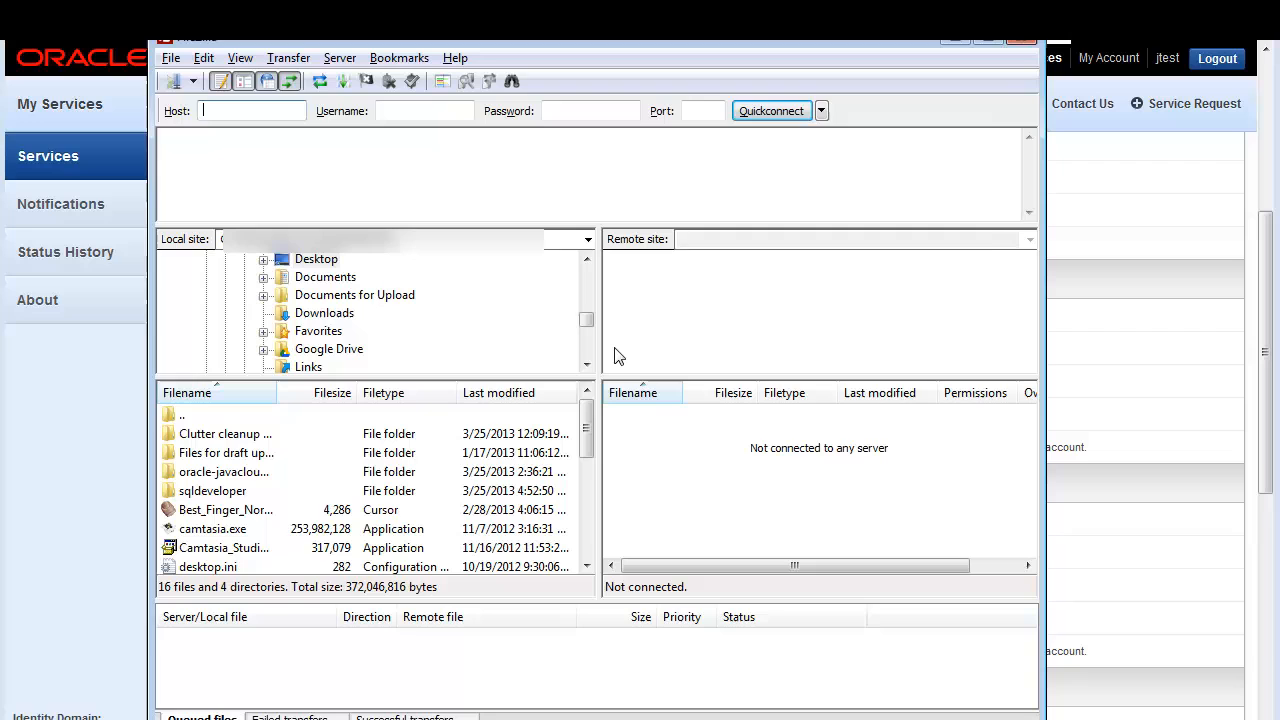
{"action": "left_click", "coordinate": [263, 111]}
{"action": "key", "text": "ctrl+v"}
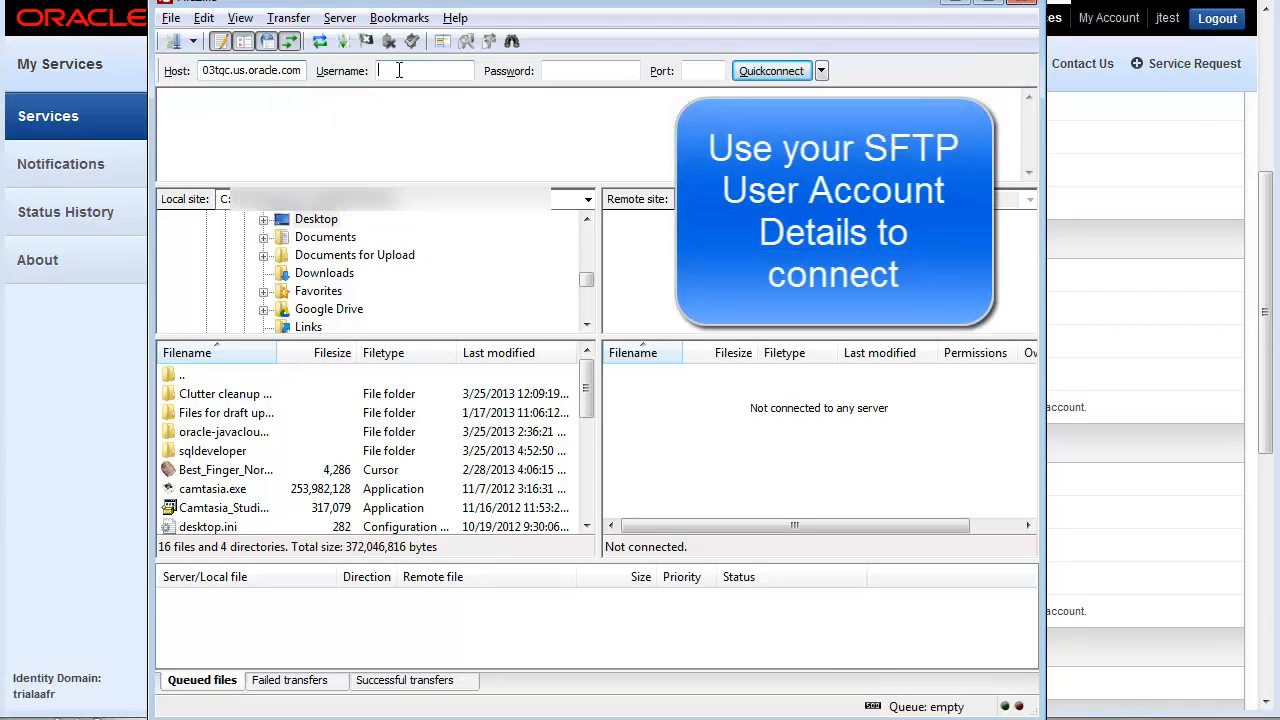
Copy the username from the Service SFTP Details in Oracle Cloud into FileZilla as the connection username.
{"action": "key", "text": "alt+Tab"}
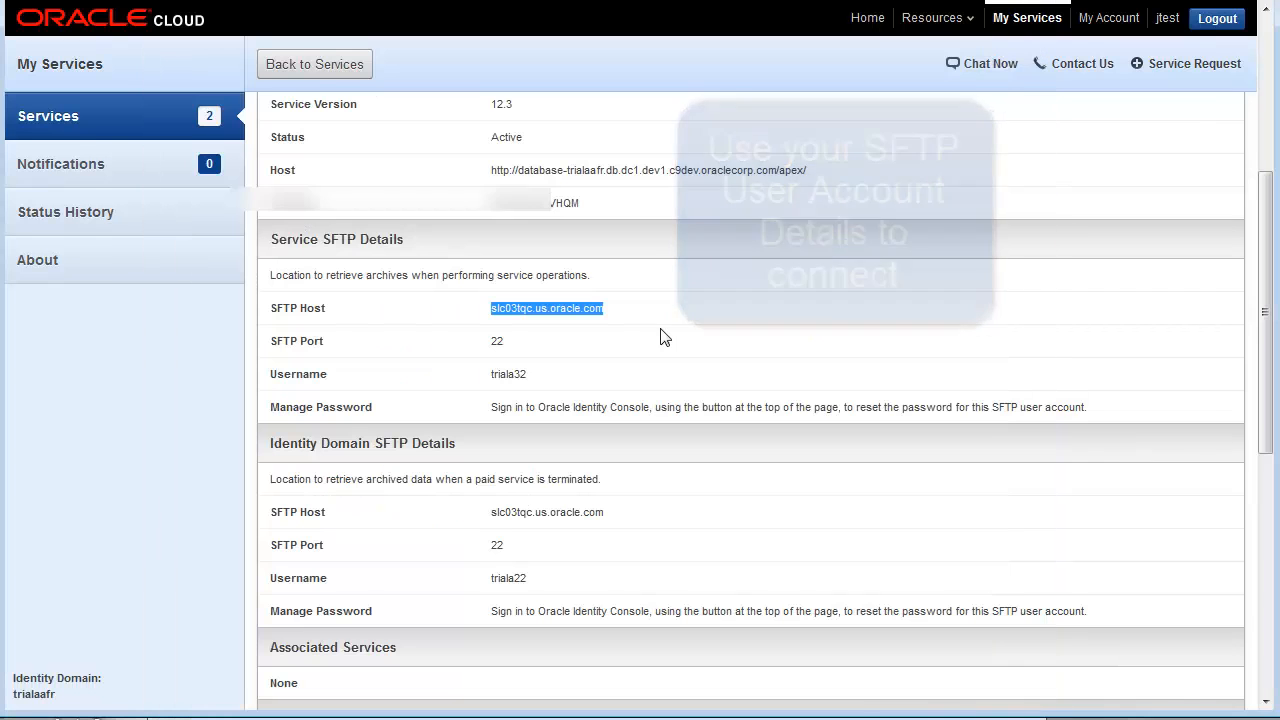
{"action": "left_click", "coordinate": [490, 373]}
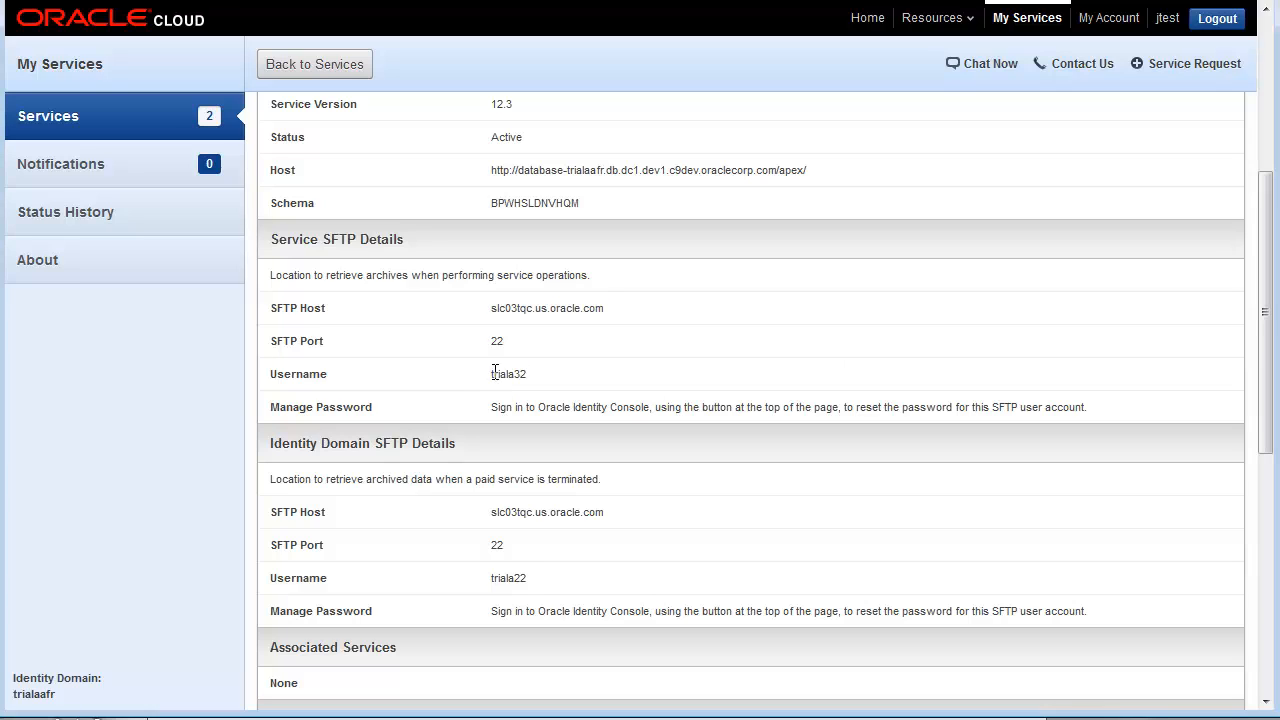
{"action": "left_click_drag", "start_coordinate": [494, 373], "coordinate": [550, 378]}
{"action": "key", "text": "ctrl+c"}
{"action": "left_click", "coordinate": [540, 374]}
{"action": "key", "text": "alt+Tab"}
{"action": "key", "text": "ctrl+v"}
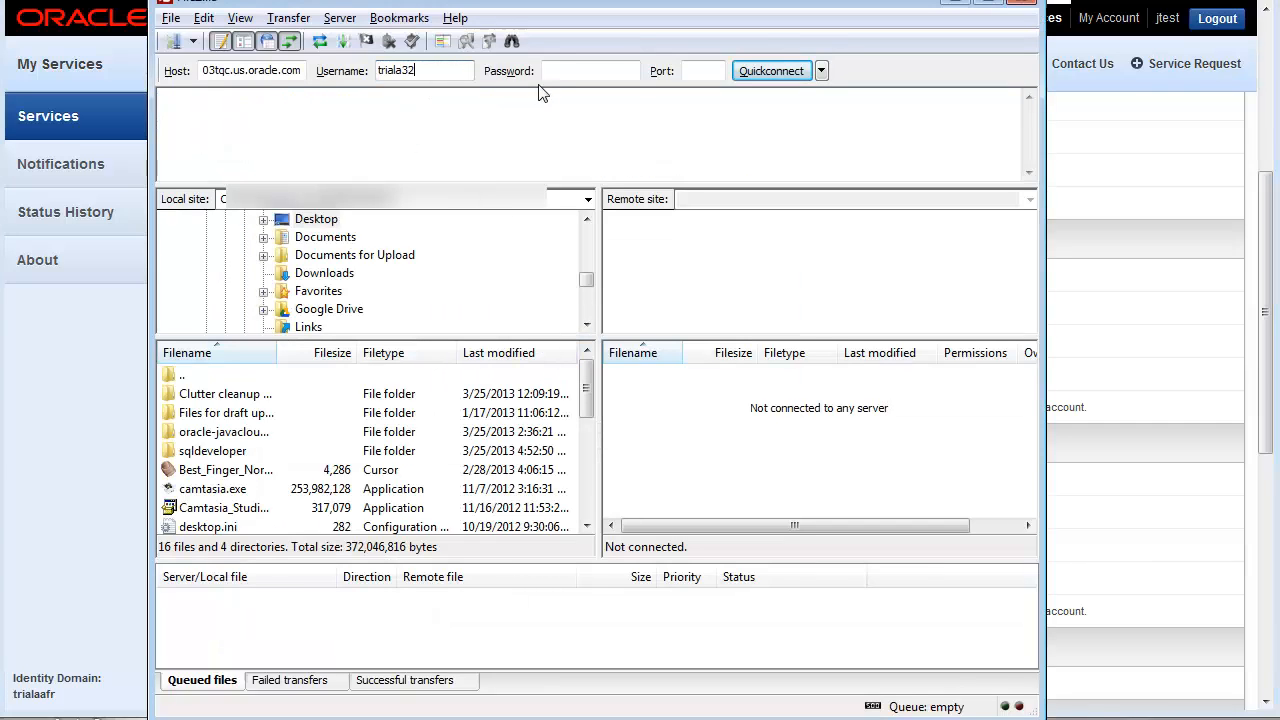
Enter the SFTP account password and port 22 in FileZilla, and connect to the server.
{"action": "left_click", "coordinate": [563, 71]}
{"action": "key", "text": "alt+Tab"}
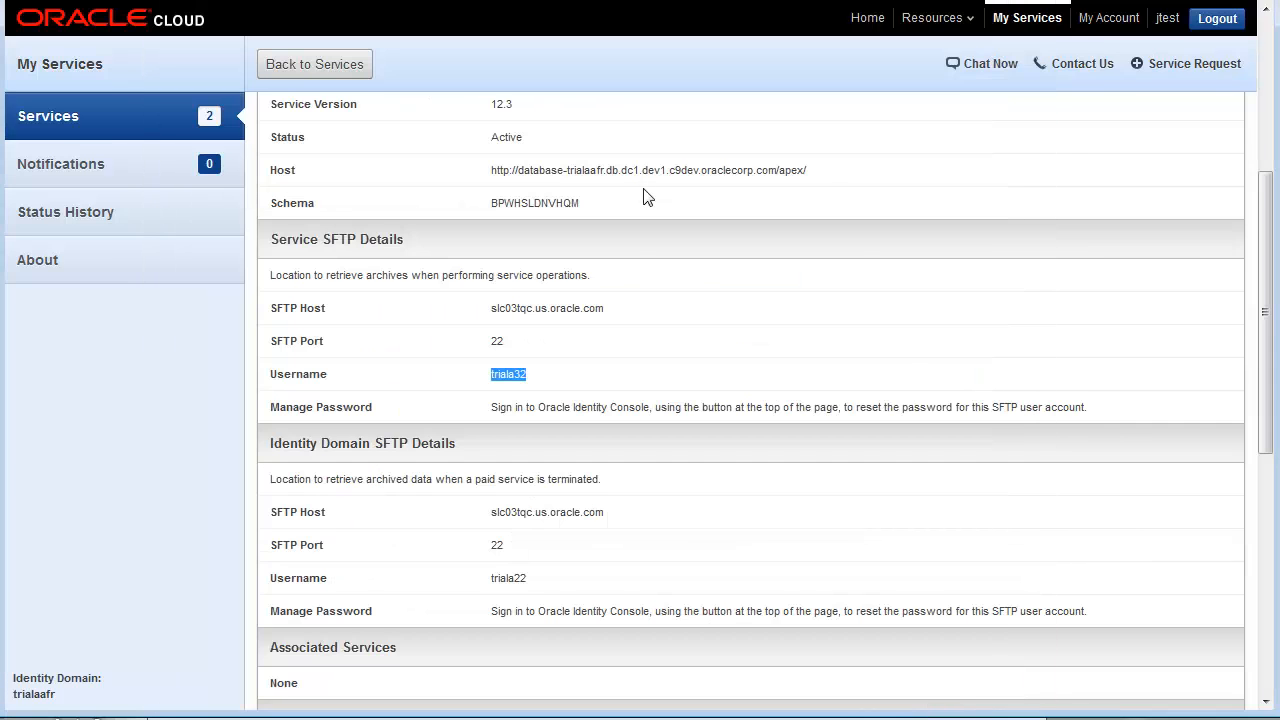
{"action": "key", "text": "alt+Tab"}
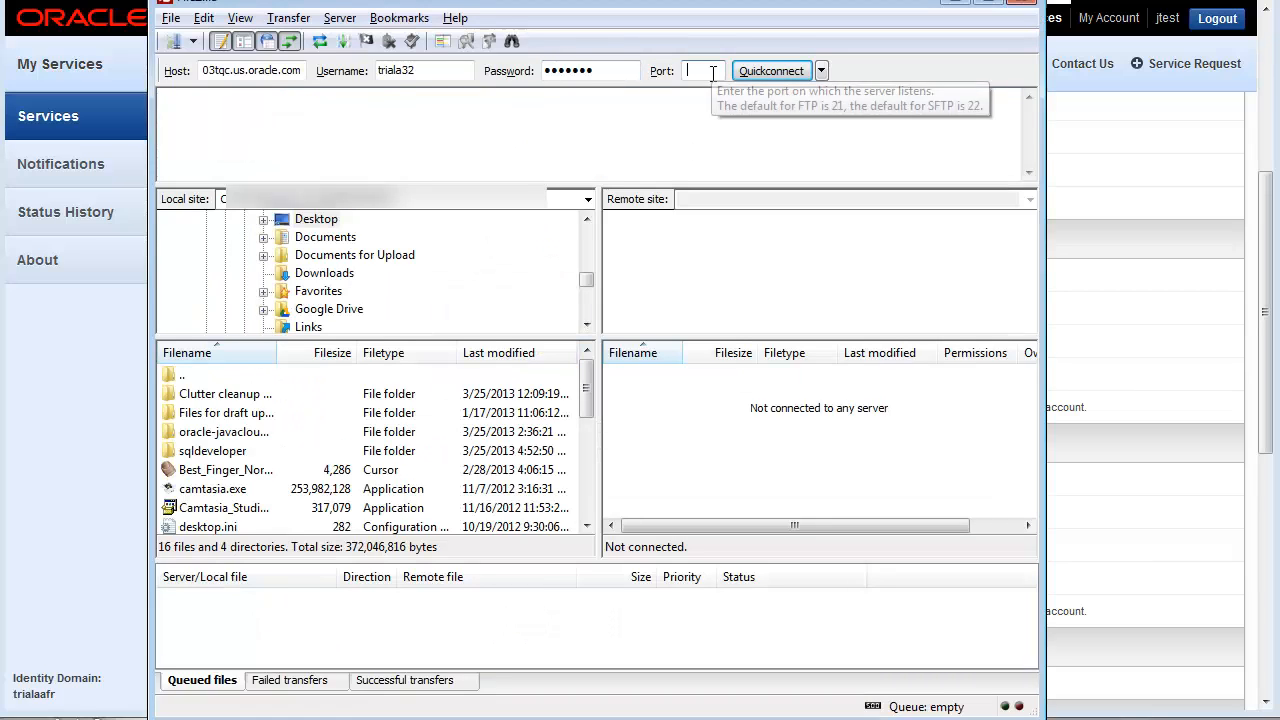
{"action": "key", "text": "alt+Tab"}
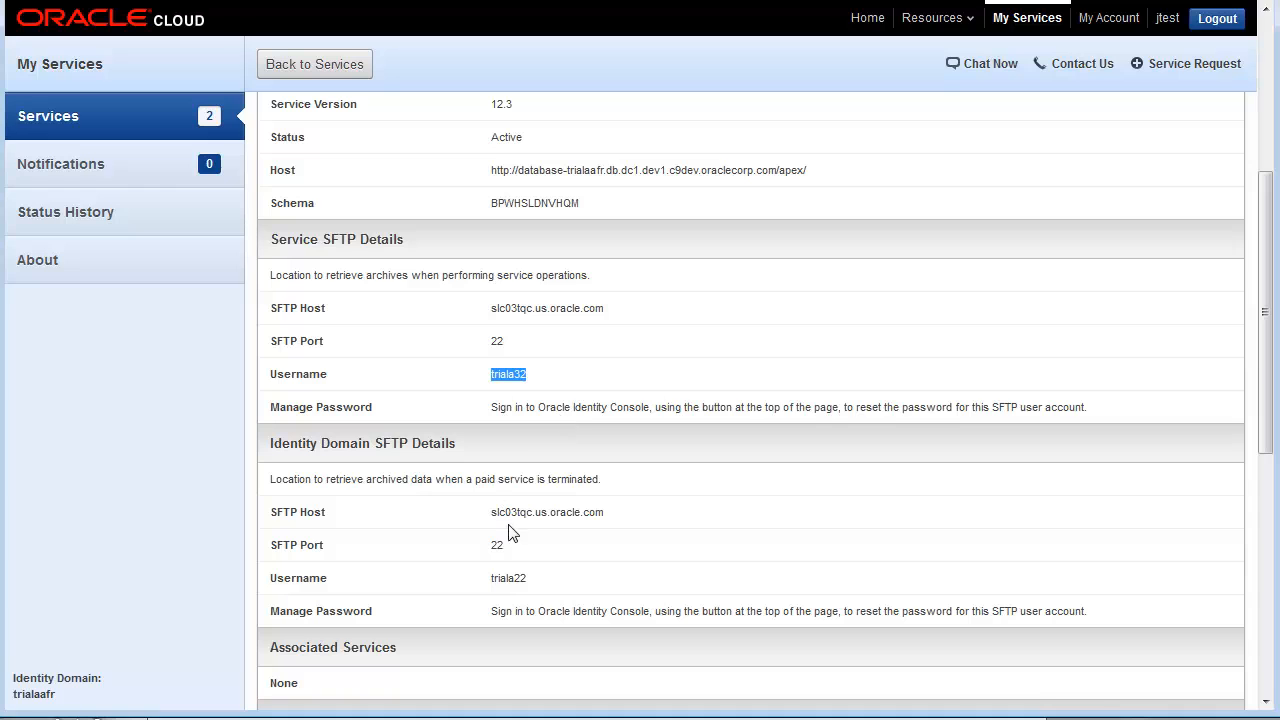
{"action": "key", "text": "alt+Tab"}
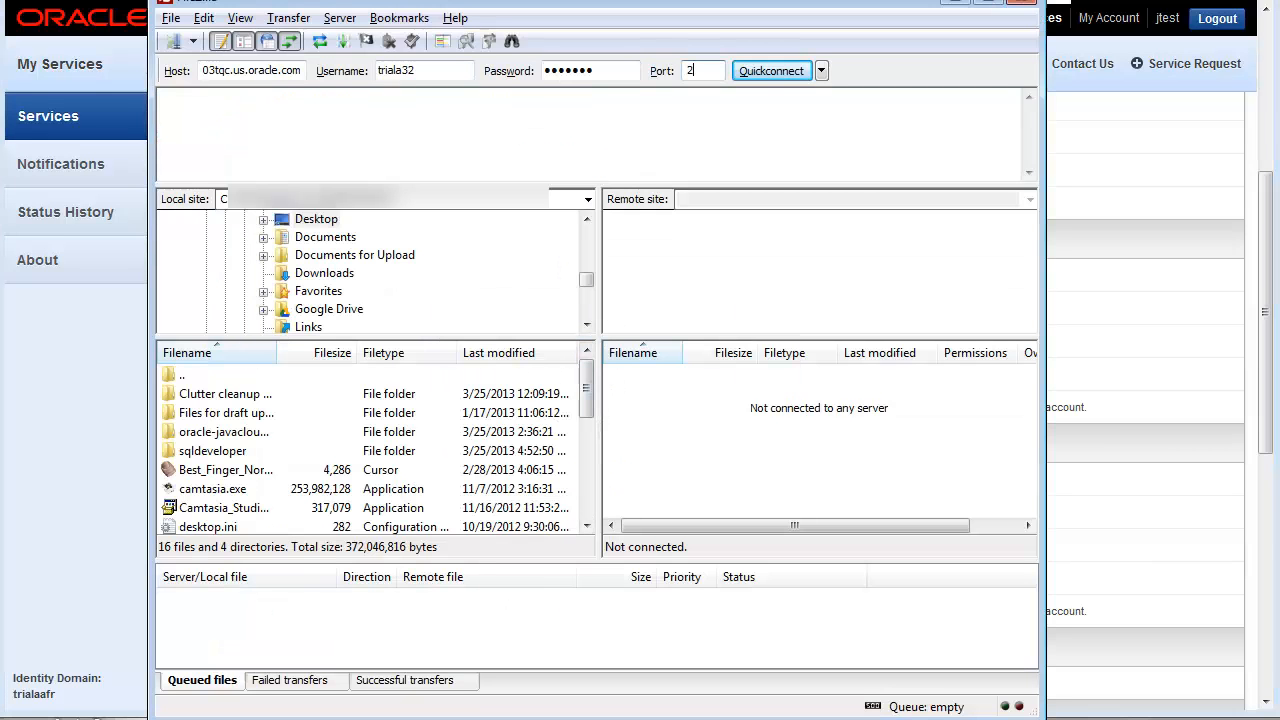
{"action": "left_click", "coordinate": [782, 70]}
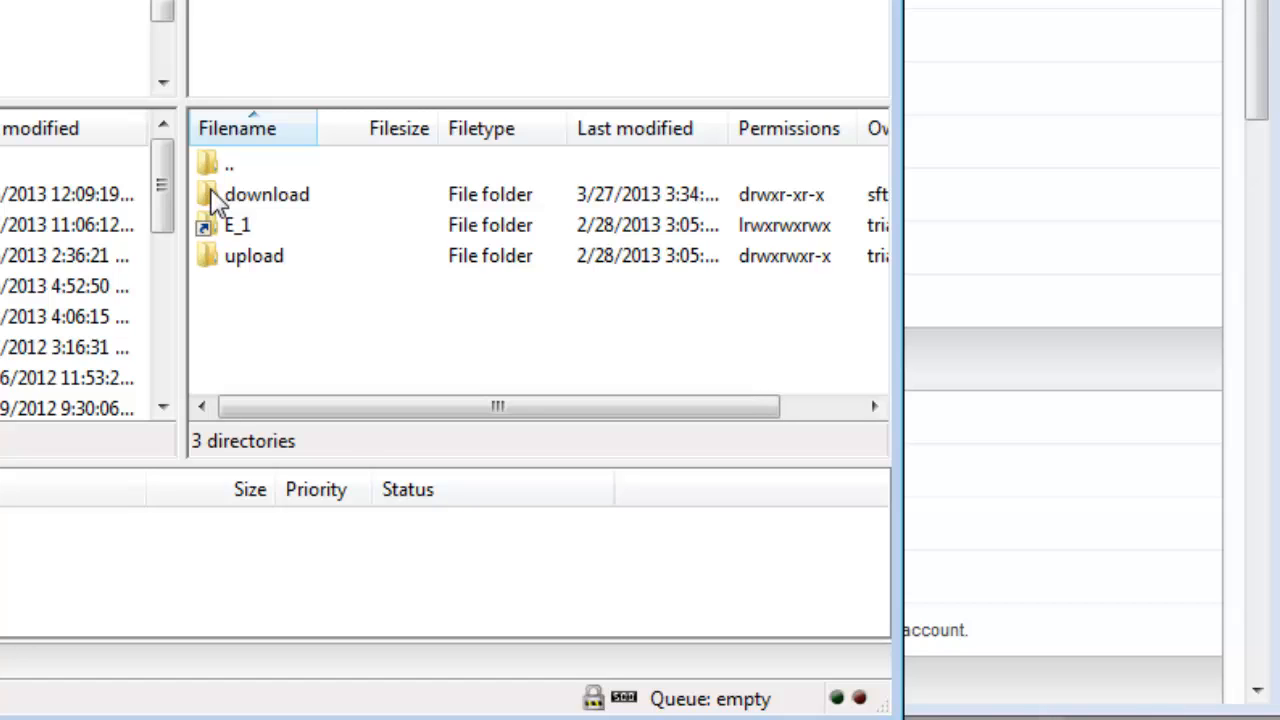
Download aabf.dmp from the remote download folder to the local Desktop and check the completed transfer and the local copy.
{"action": "left_click", "coordinate": [214, 197]}
{"action": "double_click", "coordinate": [214, 197]}
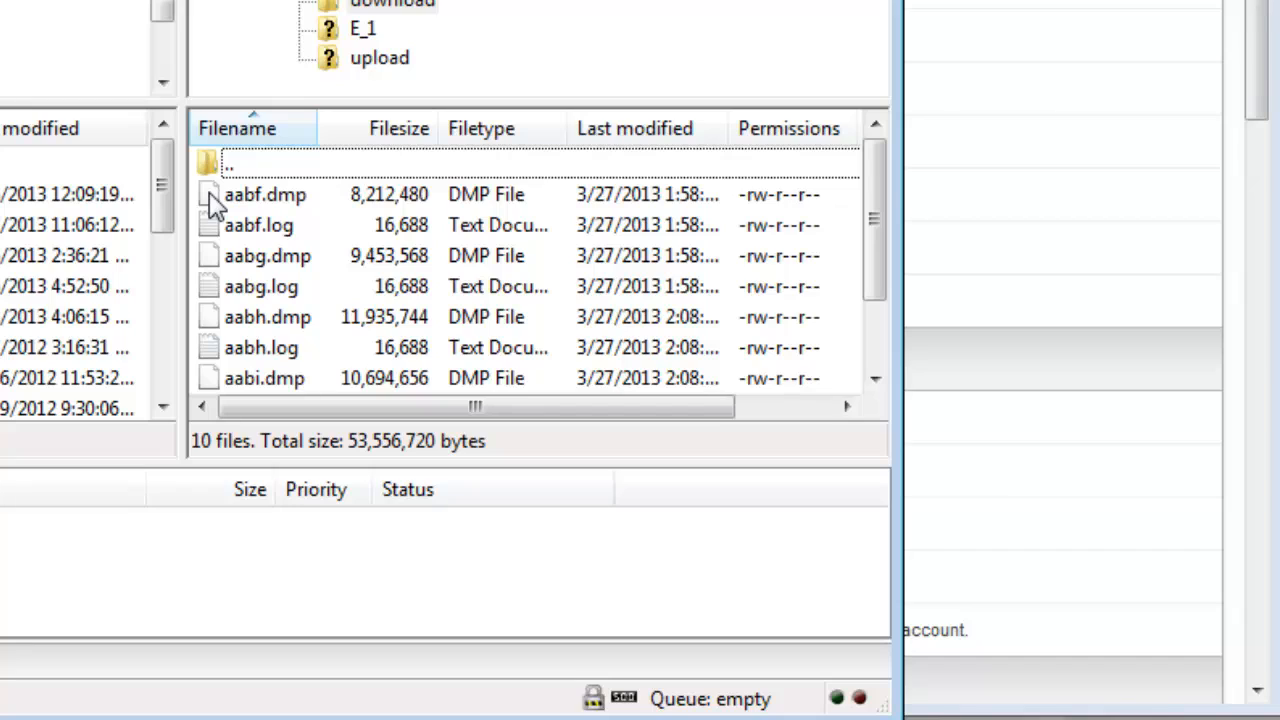
{"action": "left_click", "coordinate": [211, 194]}
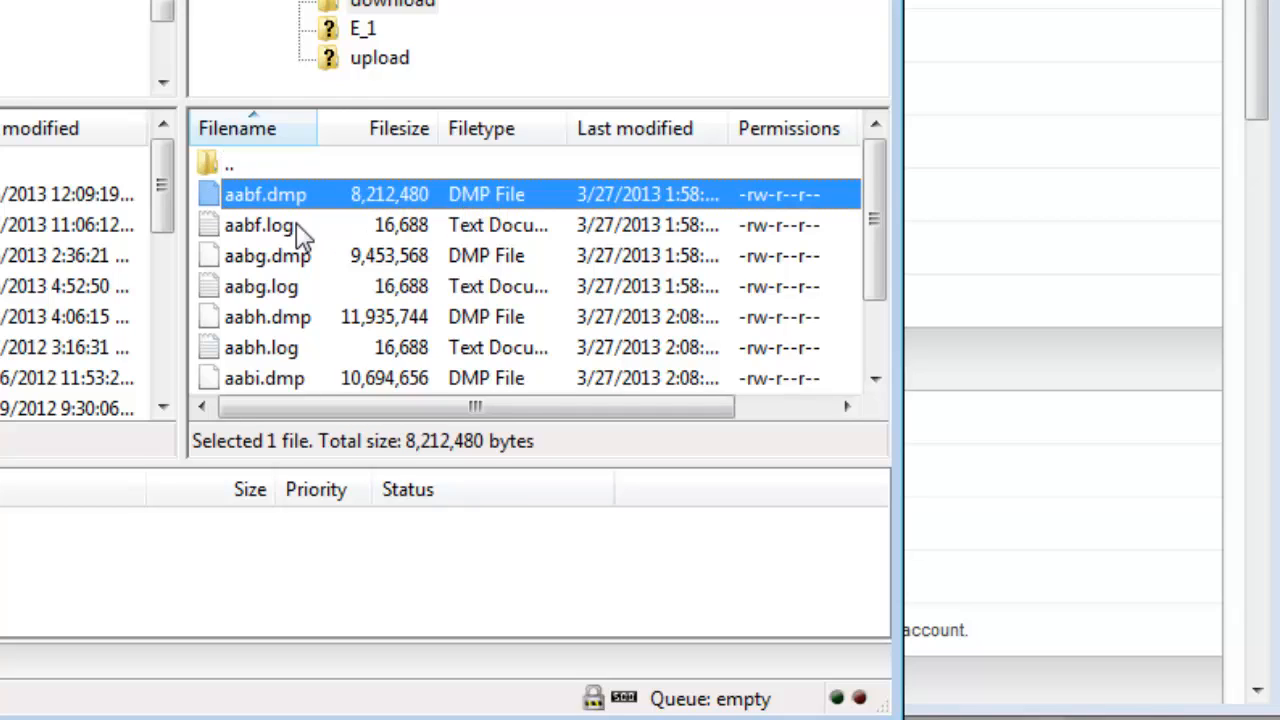
{"action": "double_click", "coordinate": [210, 188]}
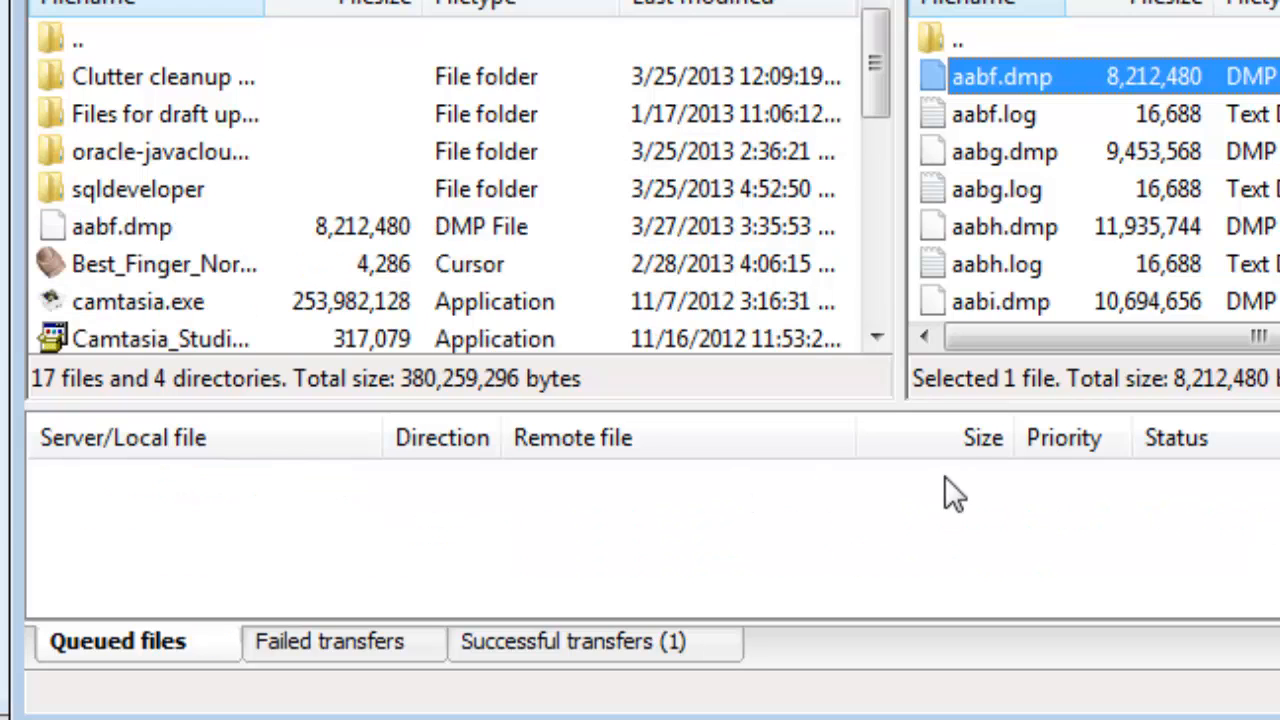
{"action": "left_click", "coordinate": [560, 638]}
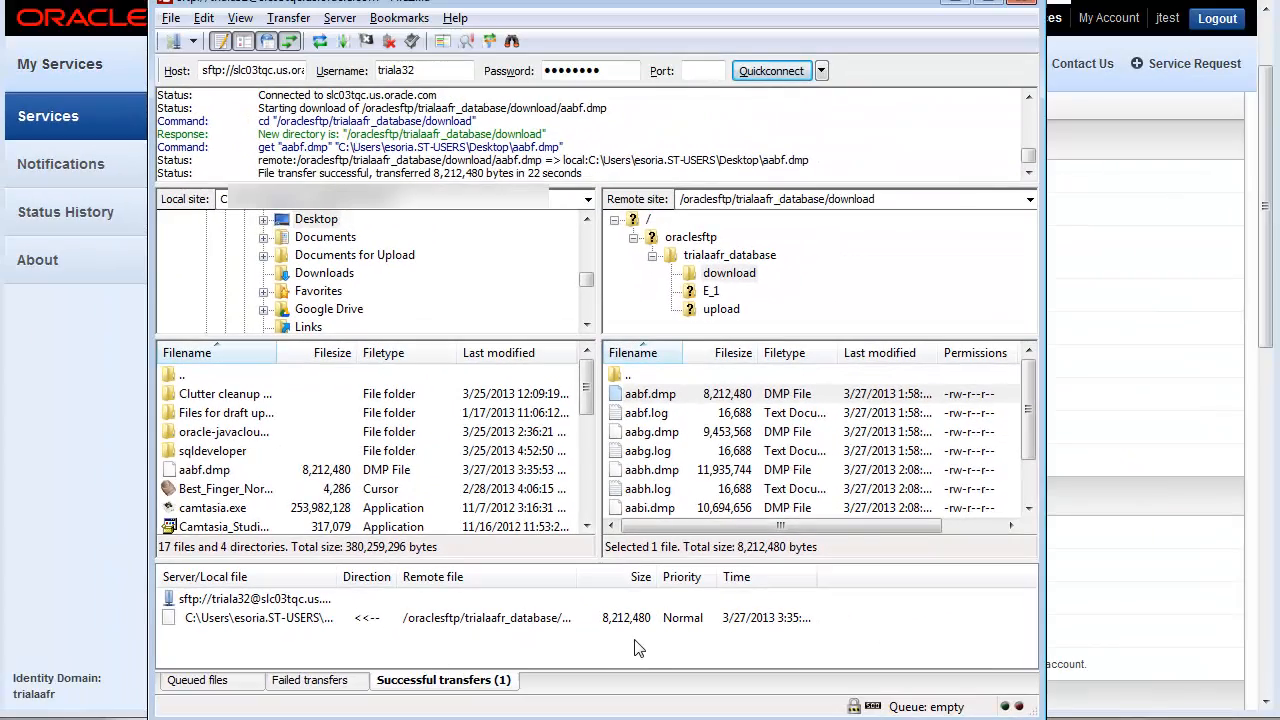
{"action": "left_click", "coordinate": [182, 472]}
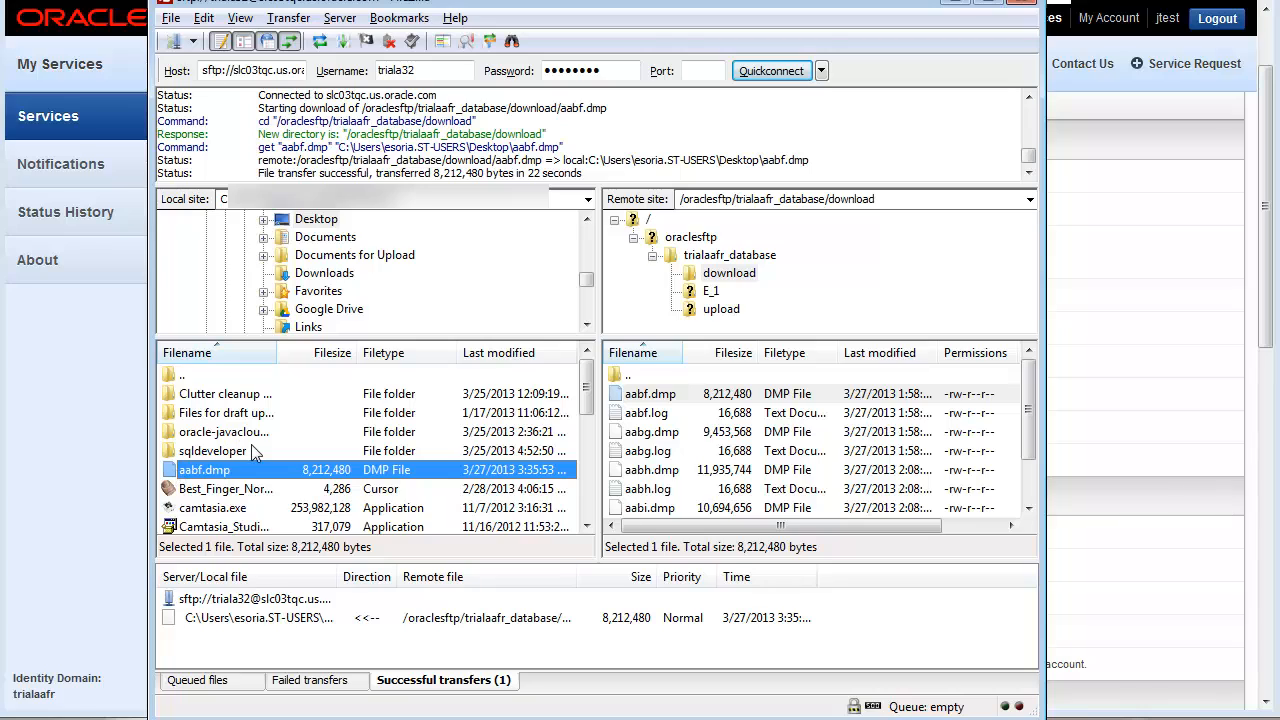